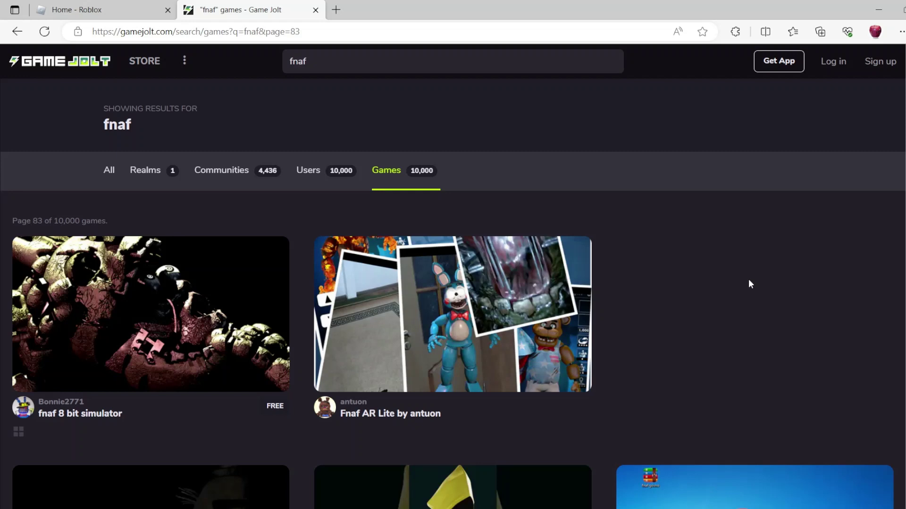
scroll(734, 276, "down", 3)
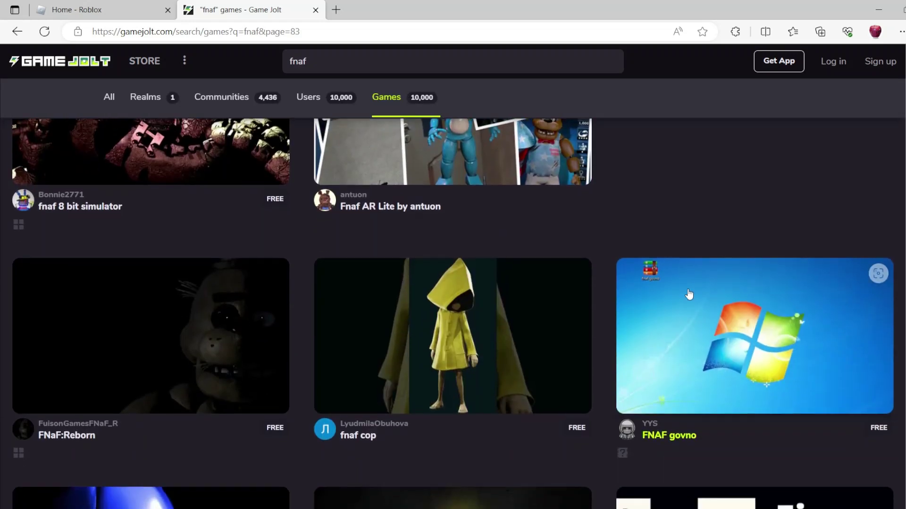
Step: Change the page number in the fnaf results URL from 83 to 26 and load it
left_click(329, 31)
double_click(327, 29)
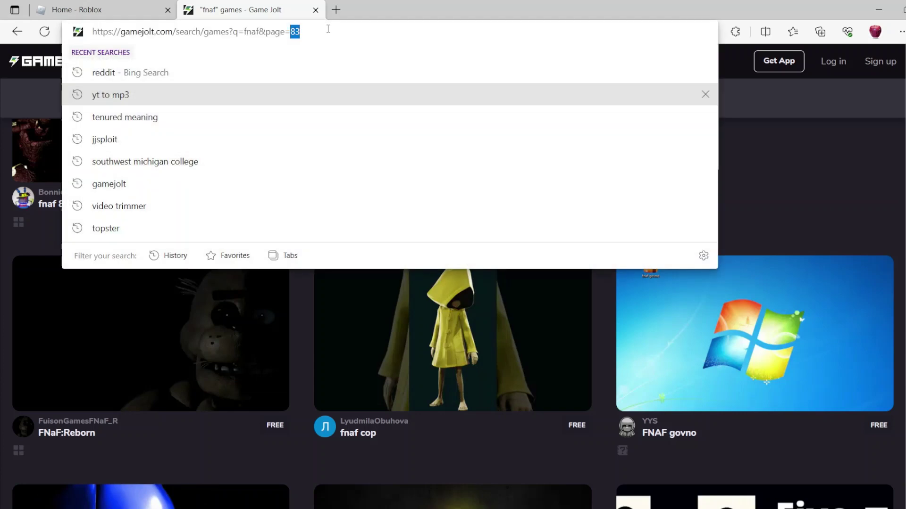
type("26")
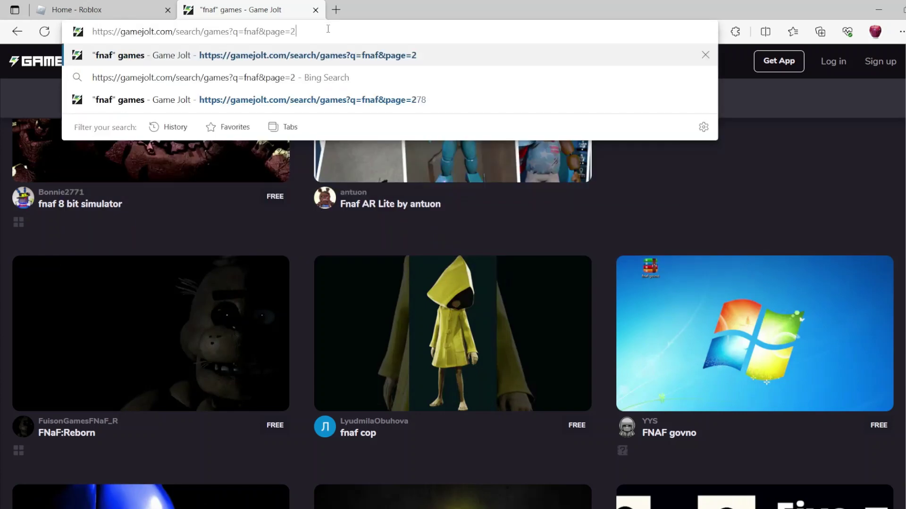
key("Return")
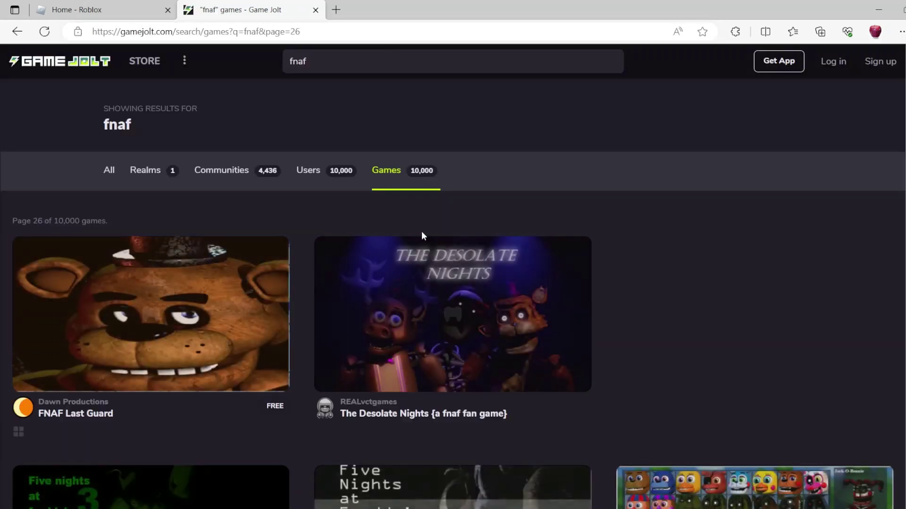
scroll(656, 318, "down", 1)
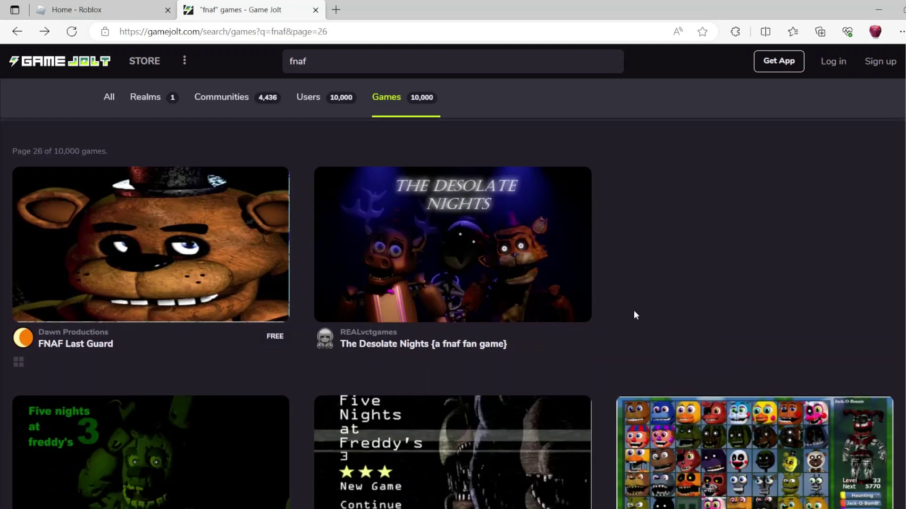
scroll(633, 312, "down", 2)
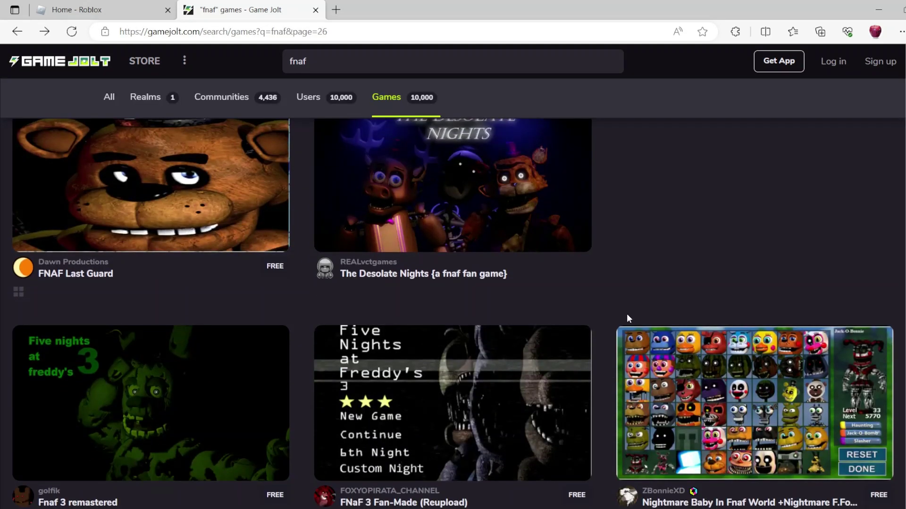
scroll(609, 322, "down", 1)
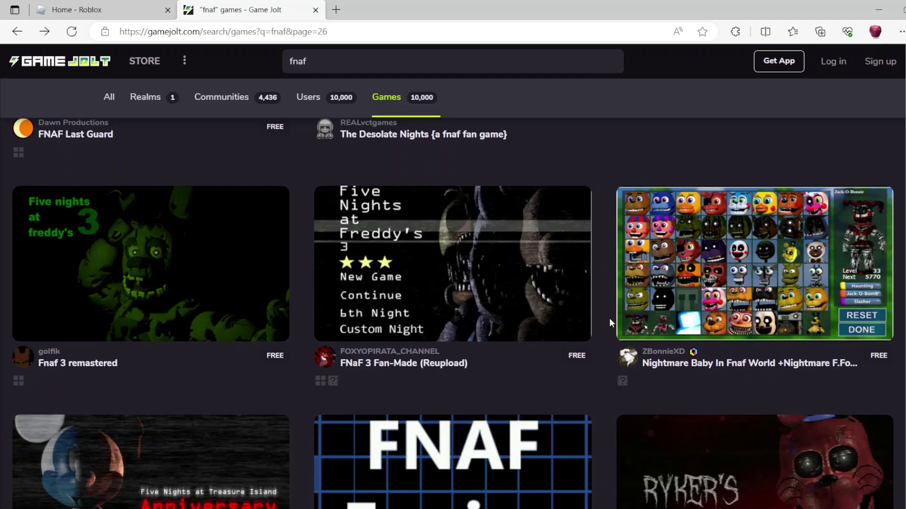
scroll(609, 323, "down", 2)
scroll(609, 323, "down", 1)
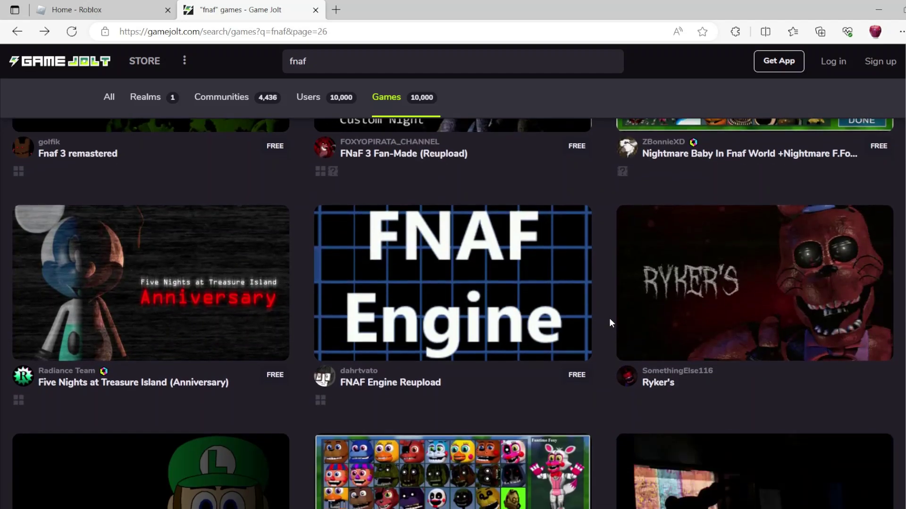
scroll(610, 326, "down", 3)
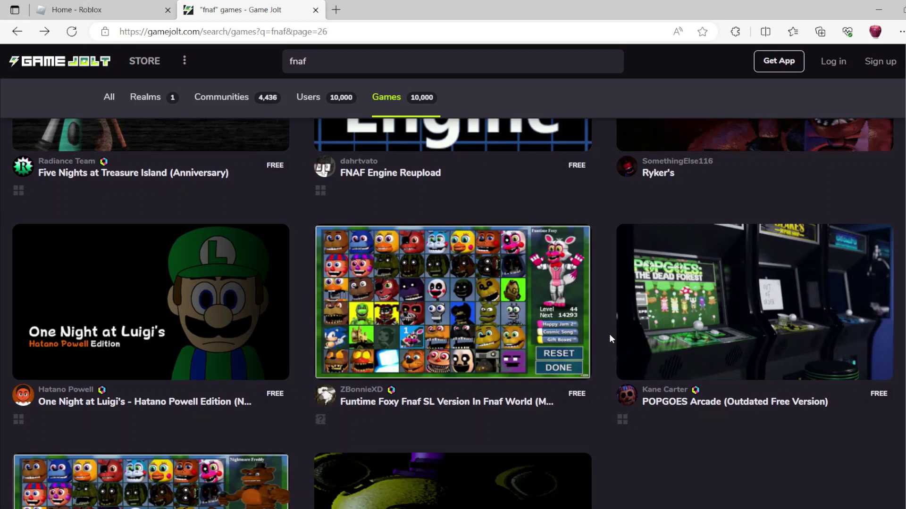
scroll(608, 336, "down", 1)
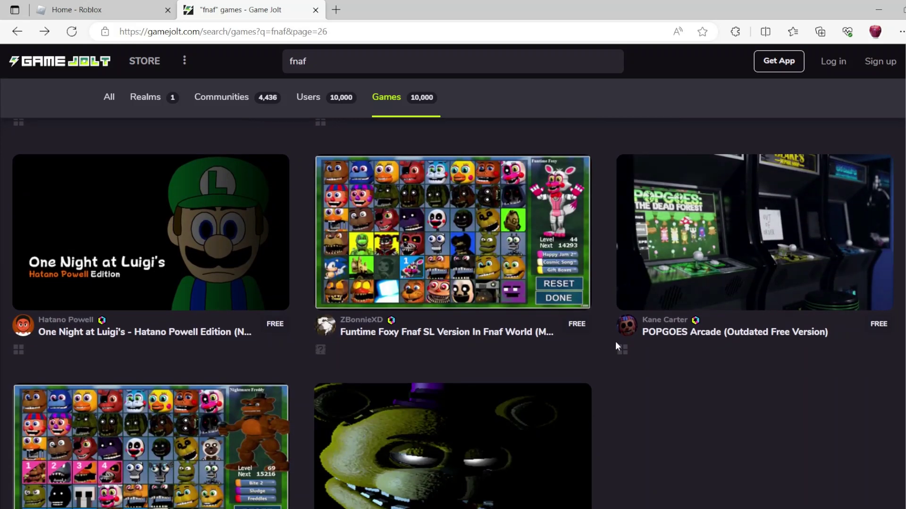
scroll(615, 342, "down", 1)
scroll(618, 355, "down", 1)
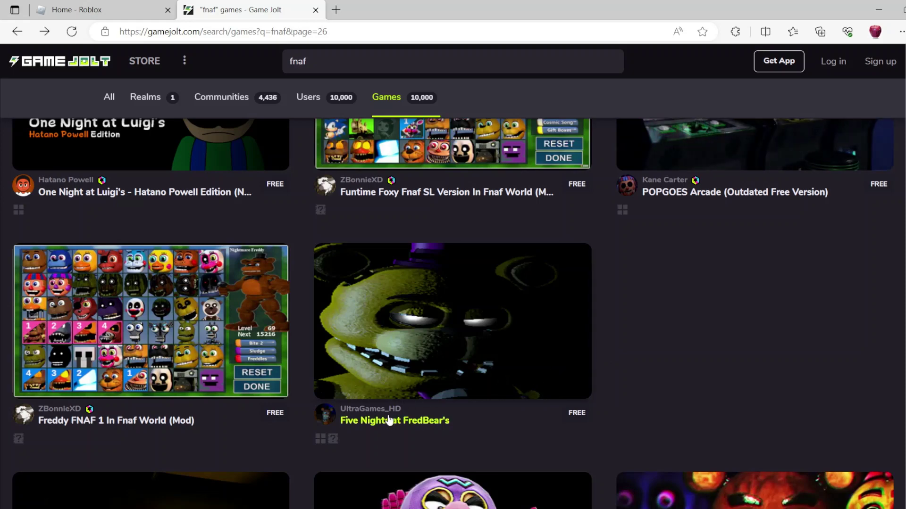
scroll(515, 356, "up", 2)
scroll(554, 340, "up", 2)
scroll(554, 341, "up", 2)
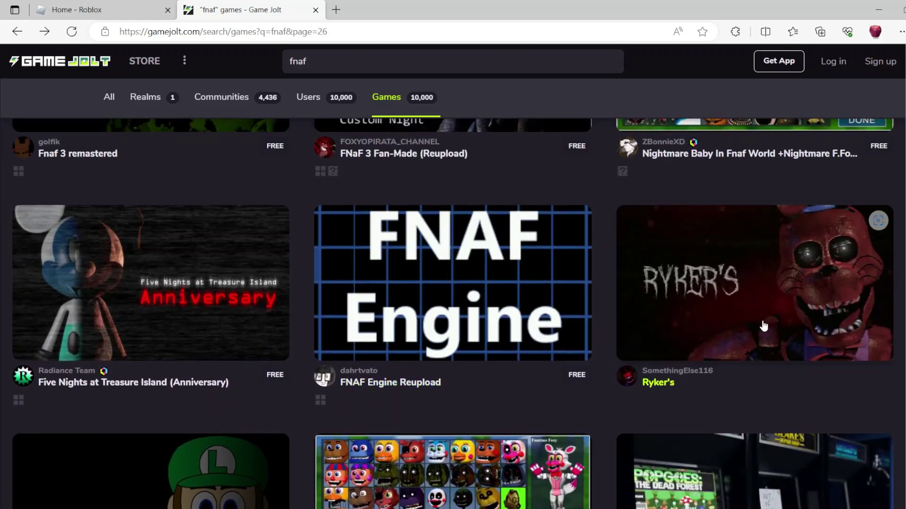
Step: Open the Ryker's game page, read its story and team, then go back to the results
left_click(762, 328)
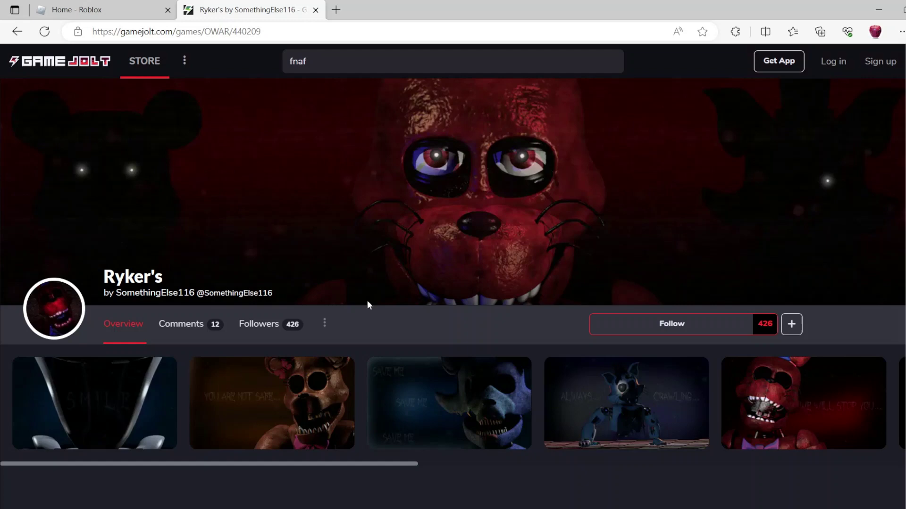
scroll(368, 304, "down", 3)
scroll(399, 299, "down", 2)
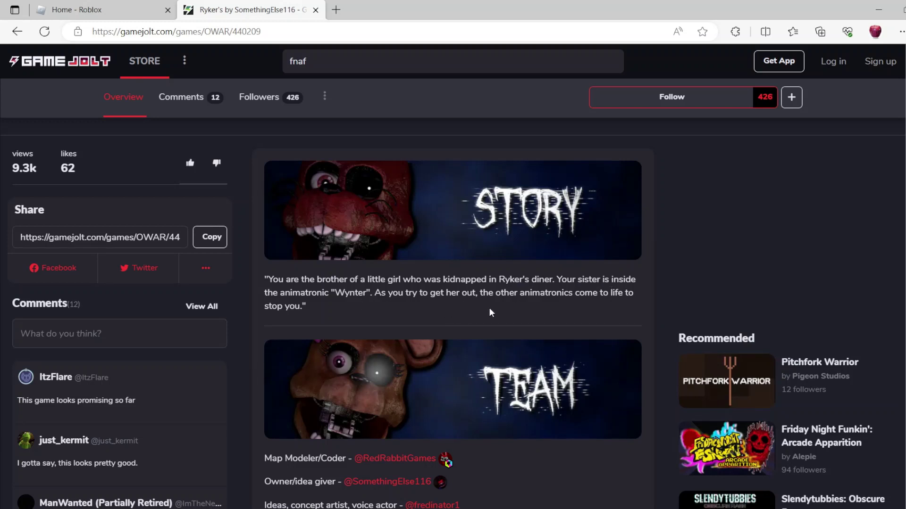
scroll(505, 308, "down", 1)
scroll(505, 309, "down", 1)
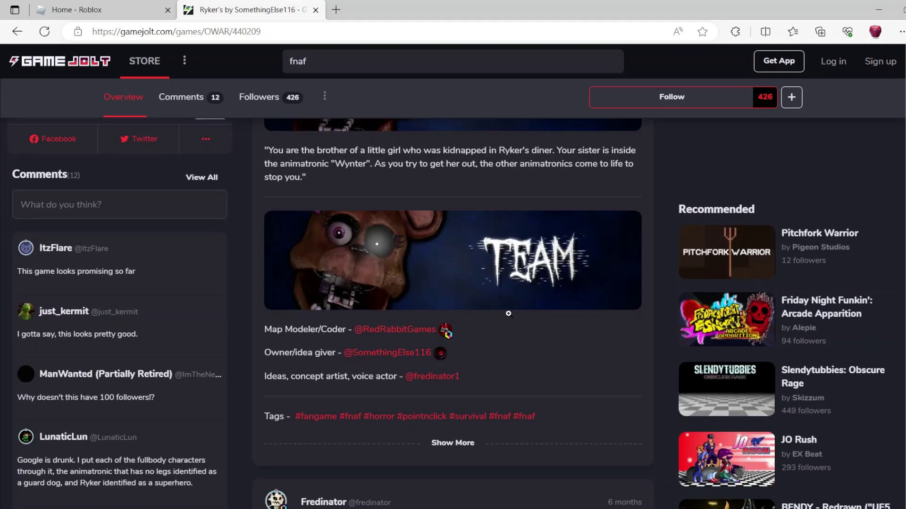
scroll(509, 316, "down", 1)
scroll(509, 319, "down", 3)
scroll(509, 318, "down", 2)
scroll(520, 318, "up", 4)
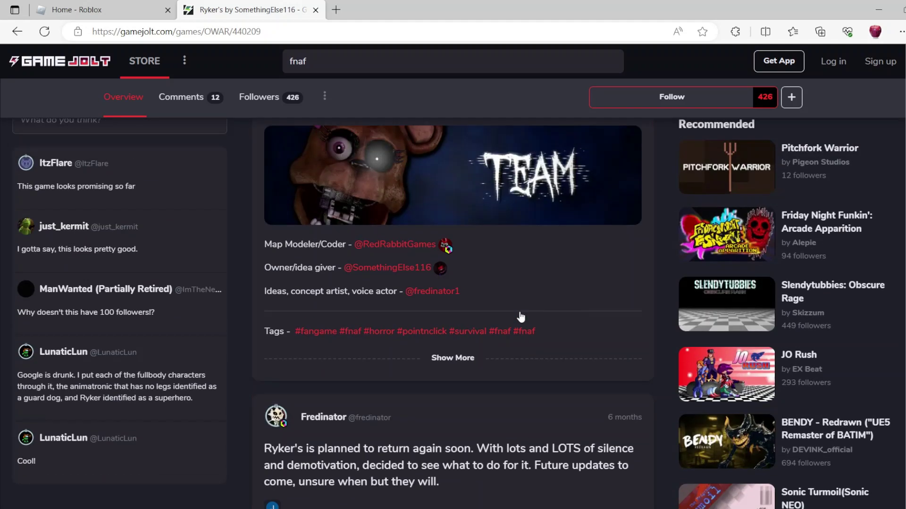
scroll(520, 318, "up", 5)
key("alt+Left")
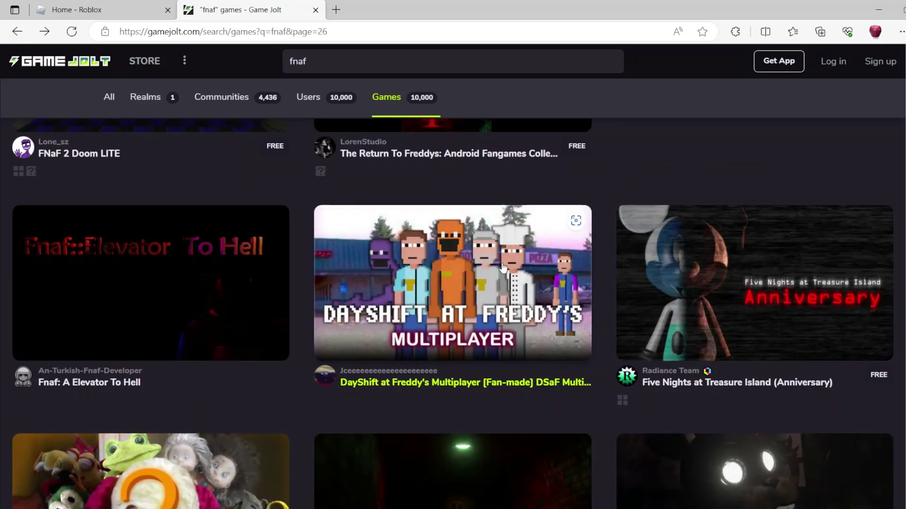
scroll(489, 279, "down", 1)
scroll(549, 287, "down", 1)
scroll(573, 287, "down", 1)
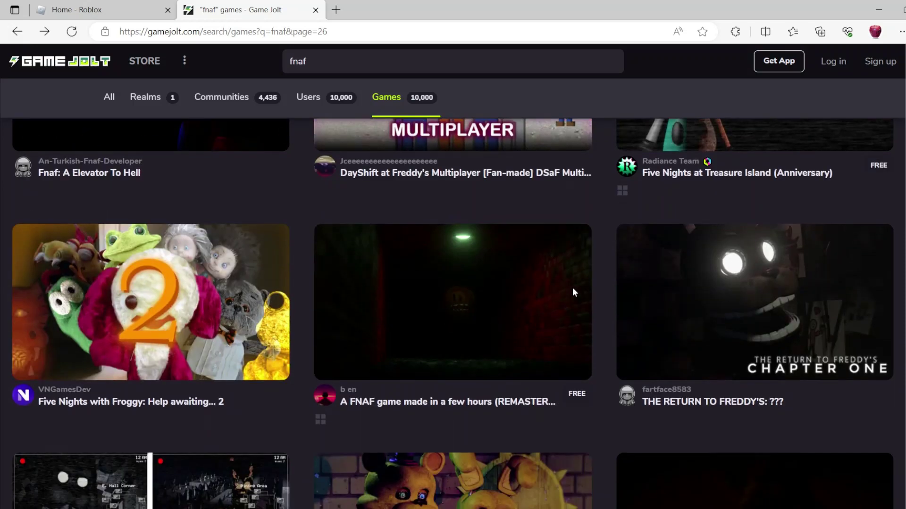
scroll(574, 293, "down", 1)
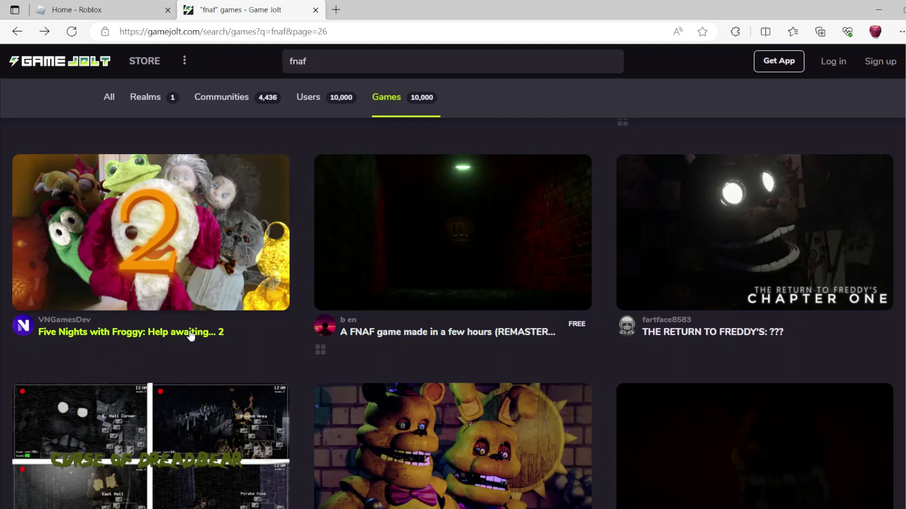
scroll(620, 359, "down", 1)
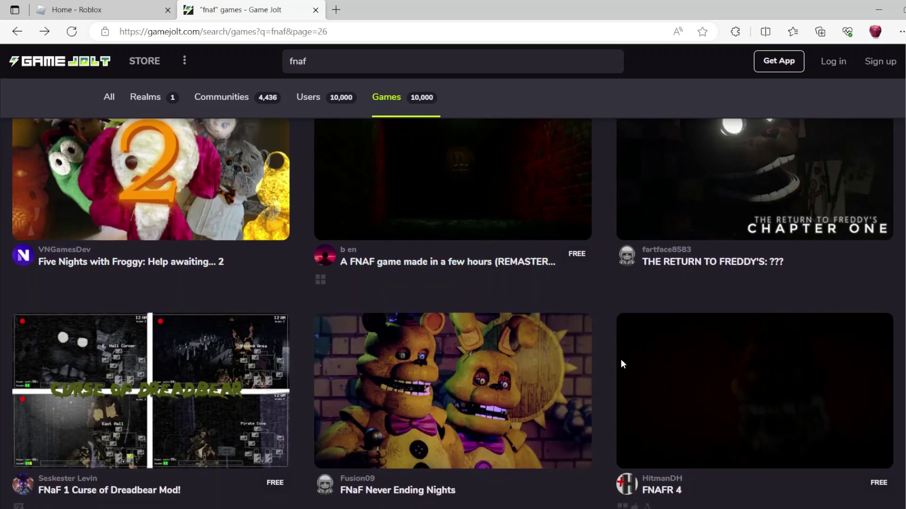
scroll(621, 359, "down", 1)
scroll(620, 358, "down", 1)
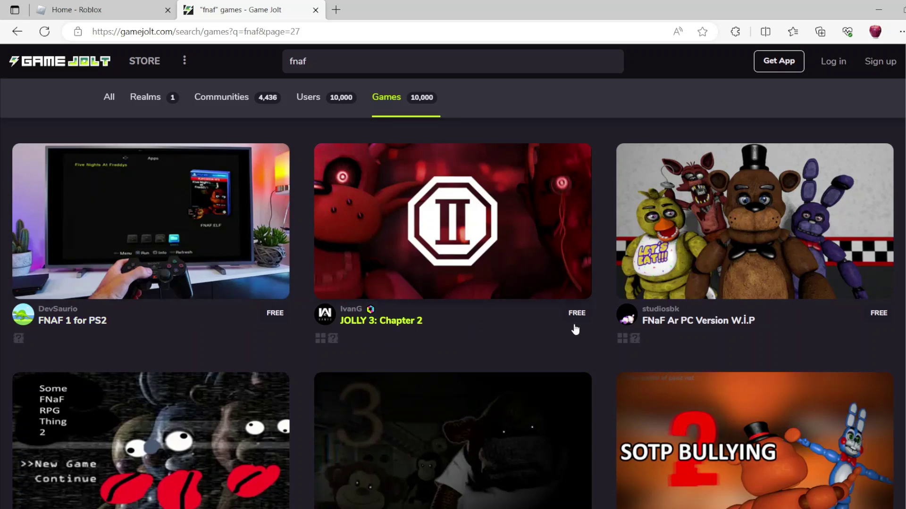
scroll(557, 324, "down", 5)
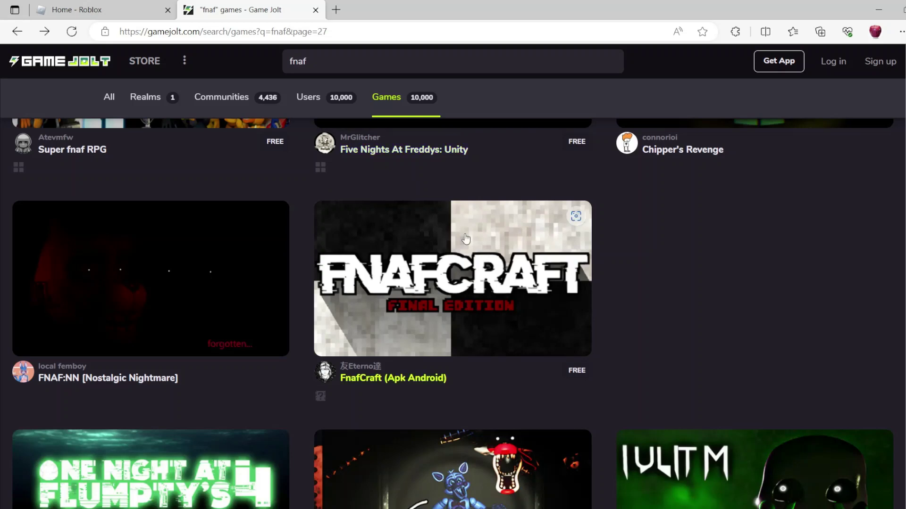
scroll(584, 269, "down", 3)
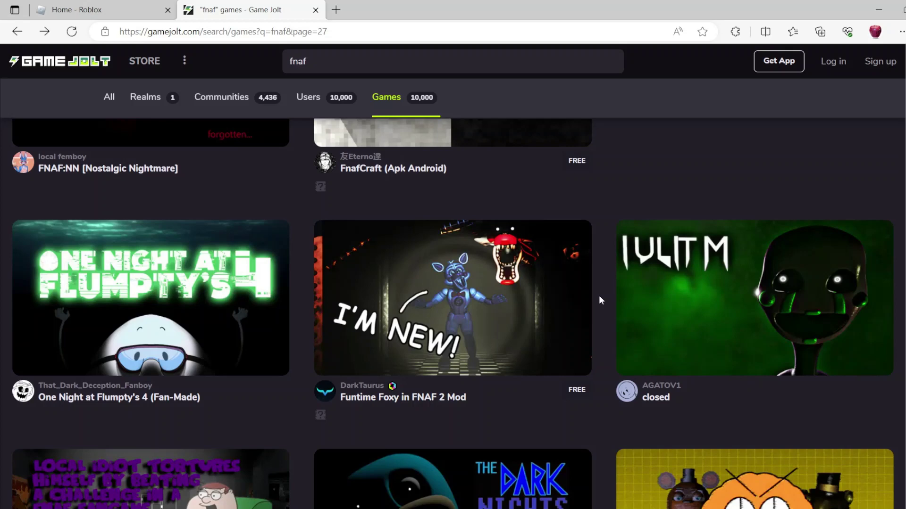
scroll(607, 301, "down", 1)
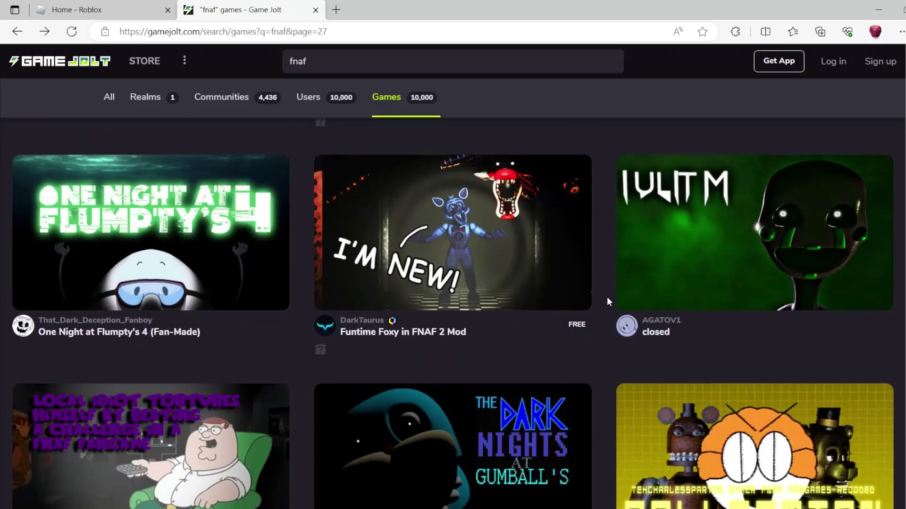
scroll(606, 301, "down", 2)
scroll(606, 301, "up", 1)
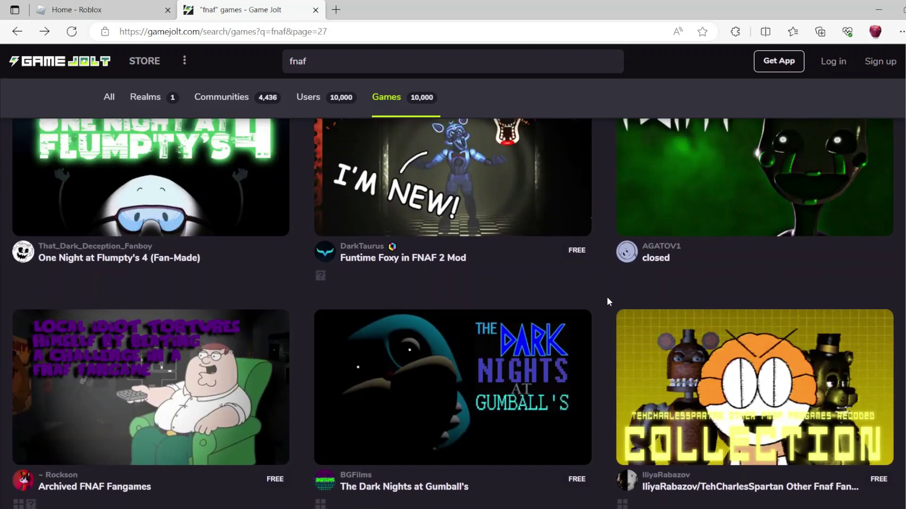
scroll(607, 301, "up", 1)
scroll(607, 301, "down", 2)
scroll(607, 296, "up", 2)
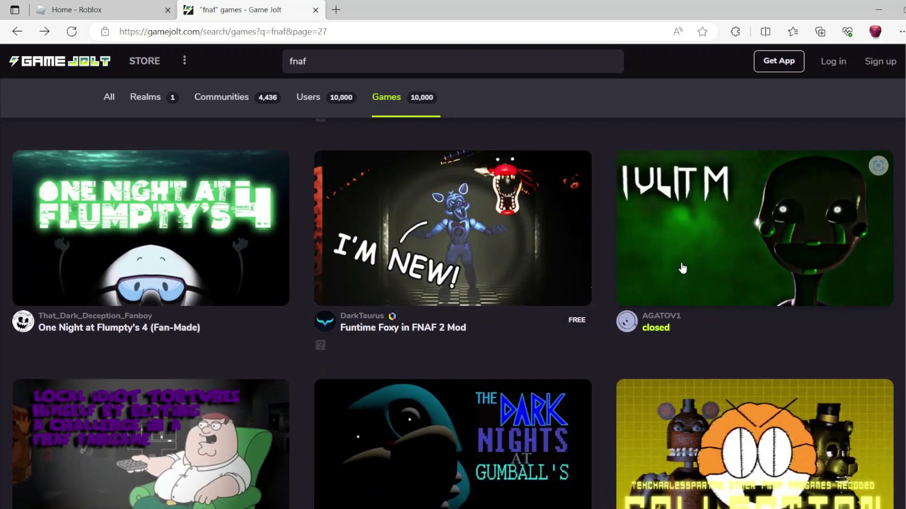
left_click(617, 298)
scroll(486, 310, "down", 3)
scroll(486, 309, "down", 1)
scroll(486, 314, "down", 3)
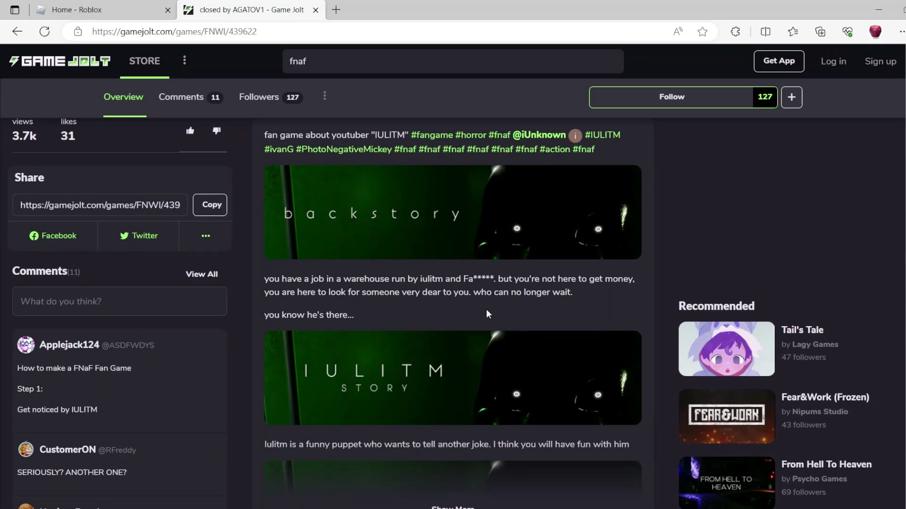
key("alt+Left")
scroll(594, 325, "down", 3)
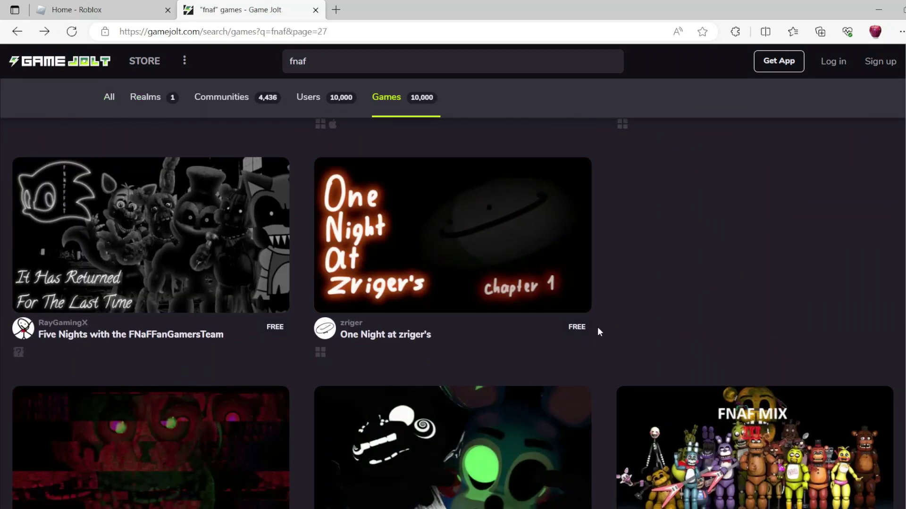
Step: Open the One Night at zriger's game page from its results card
left_click(444, 253)
scroll(476, 296, "down", 2)
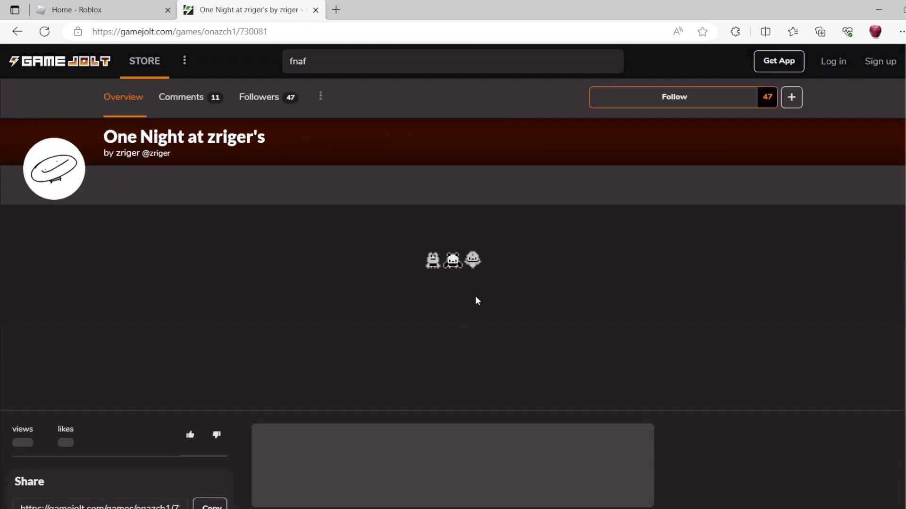
scroll(462, 299, "down", 1)
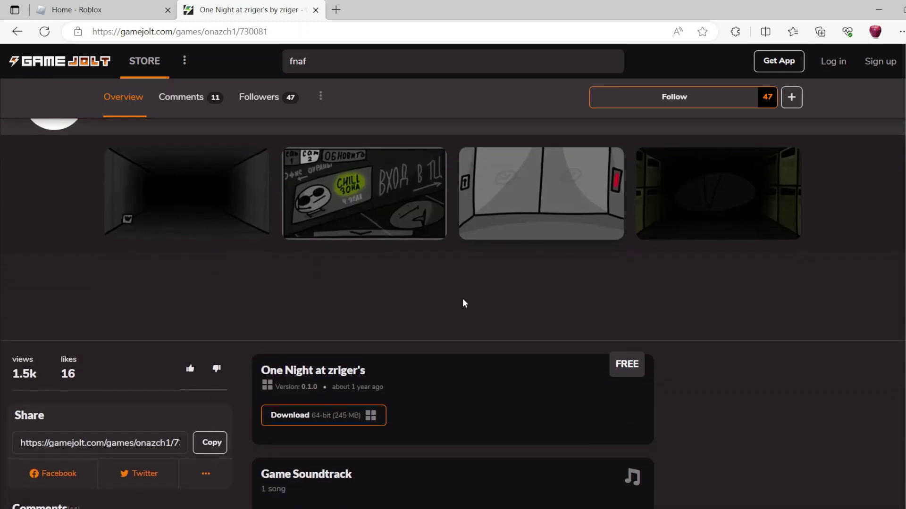
scroll(462, 298, "down", 1)
scroll(461, 299, "down", 1)
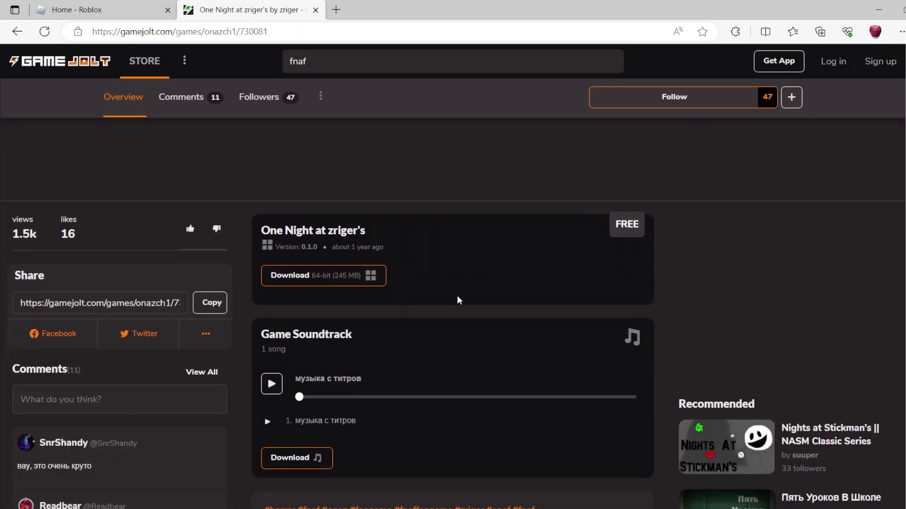
Step: Download the game, launch it, and dismiss the engine-glitch performance warning
left_click(331, 283)
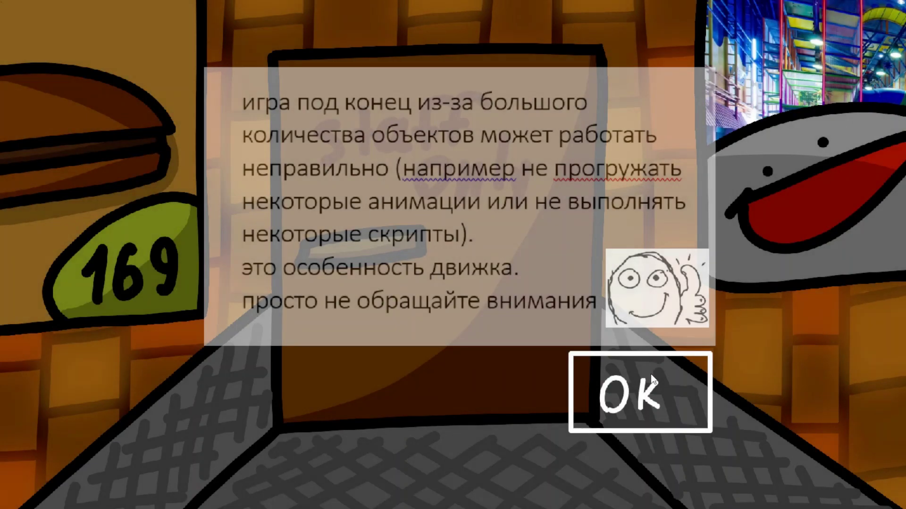
left_click(652, 373)
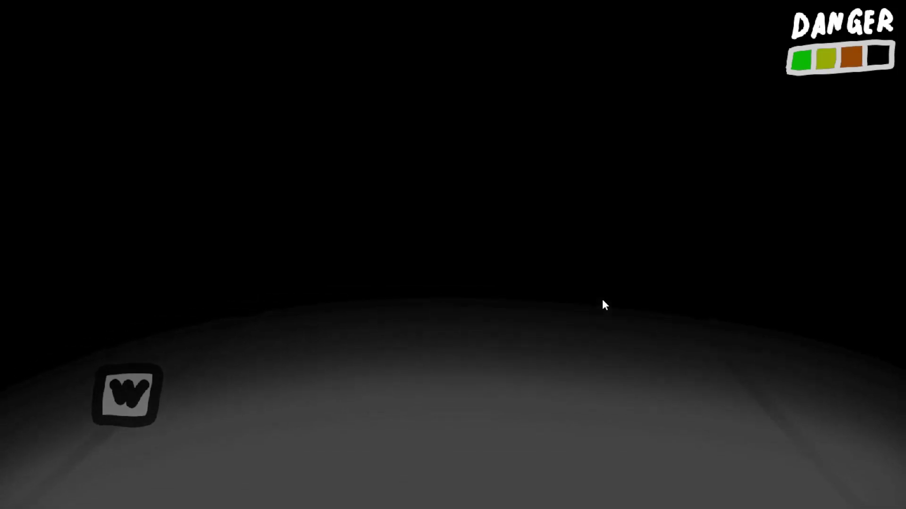
Step: Crawl forward through the dark parking section with W, keeping the danger meter down
key("w")
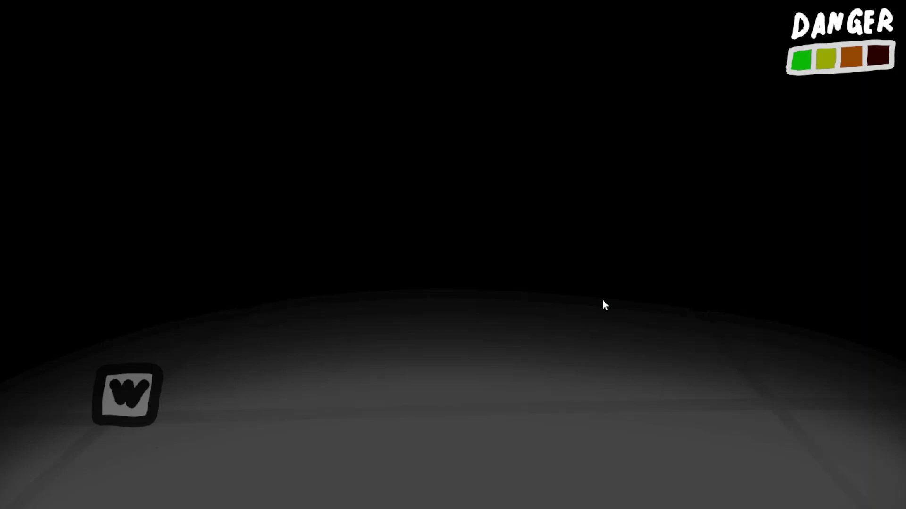
key("w")
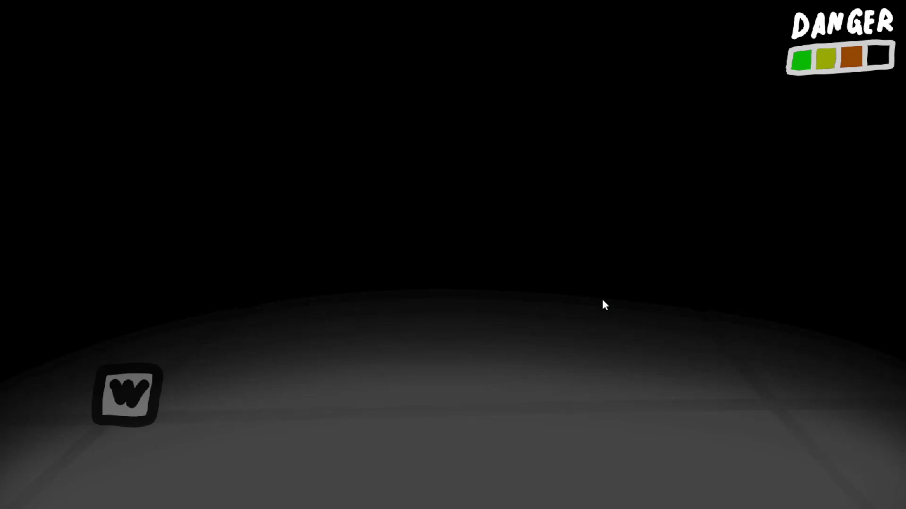
key("w")
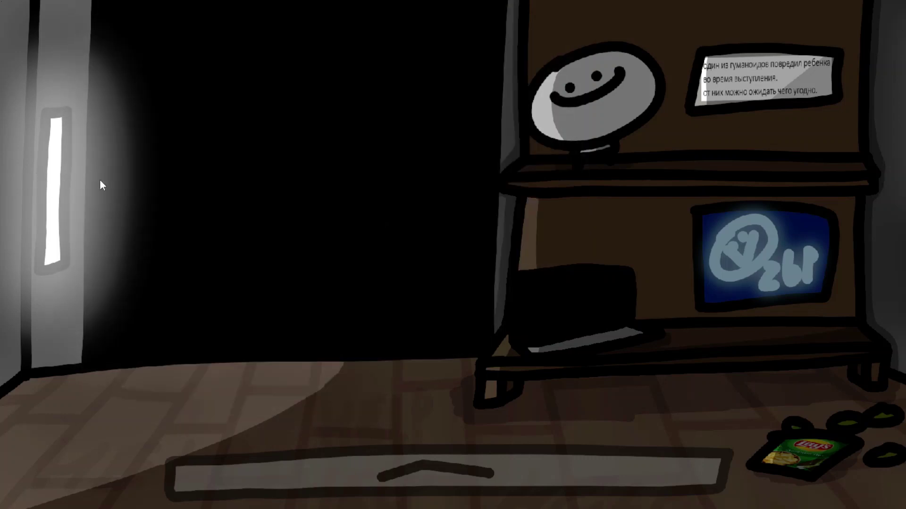
Step: Light up the dark doorway until the key drops, then pick up the green key
right_click(100, 179)
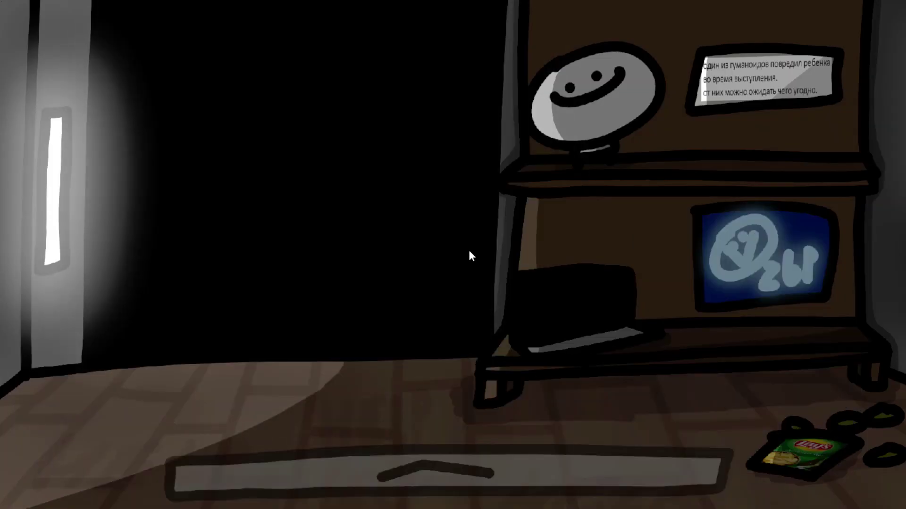
left_click(467, 248)
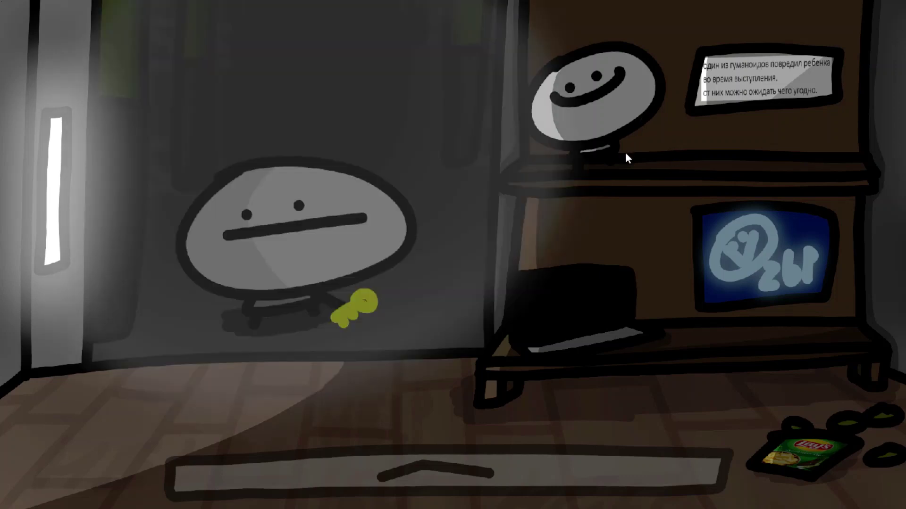
left_click(394, 312)
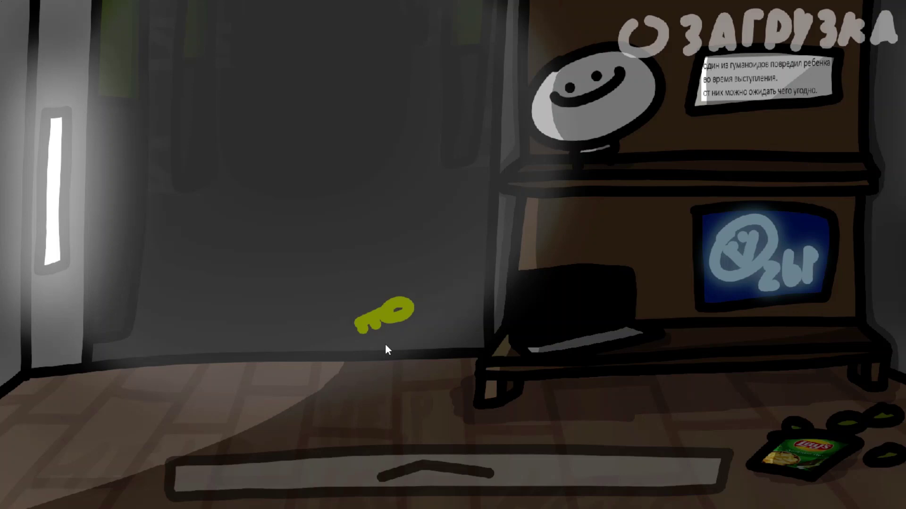
left_click(397, 325)
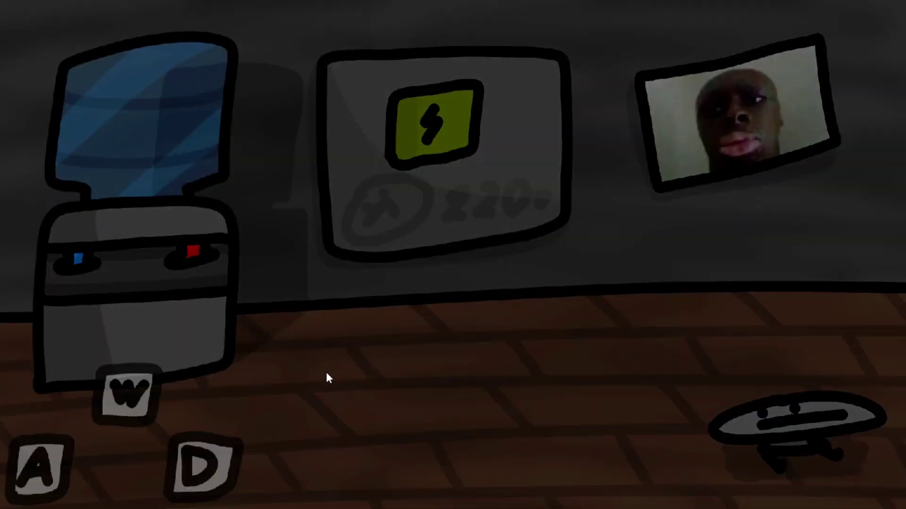
Step: Look at the unpowered elevator panel, then turn back to the shelf room's dark doorway
key("d")
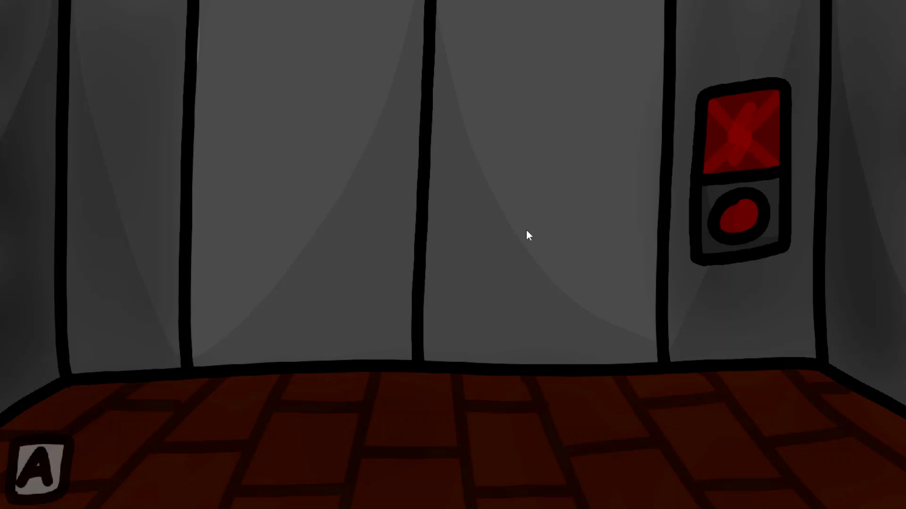
key("a")
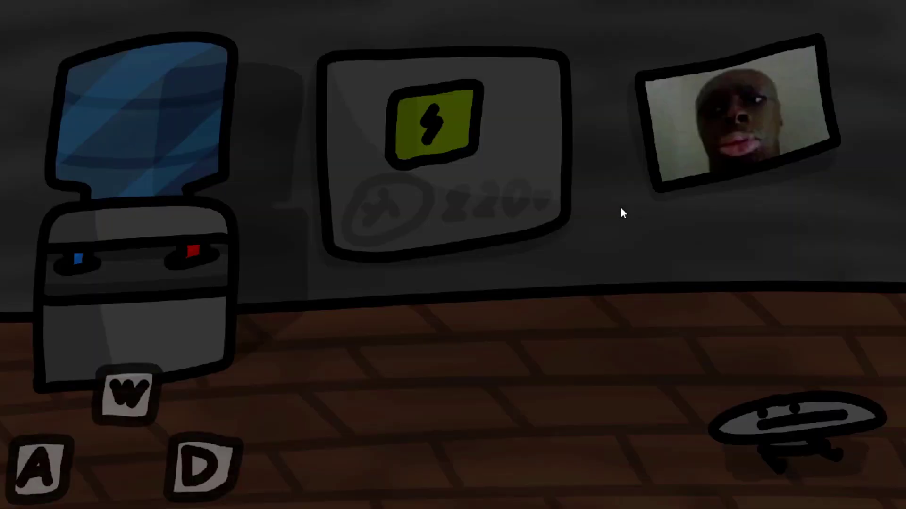
key("a")
key("d")
key("a")
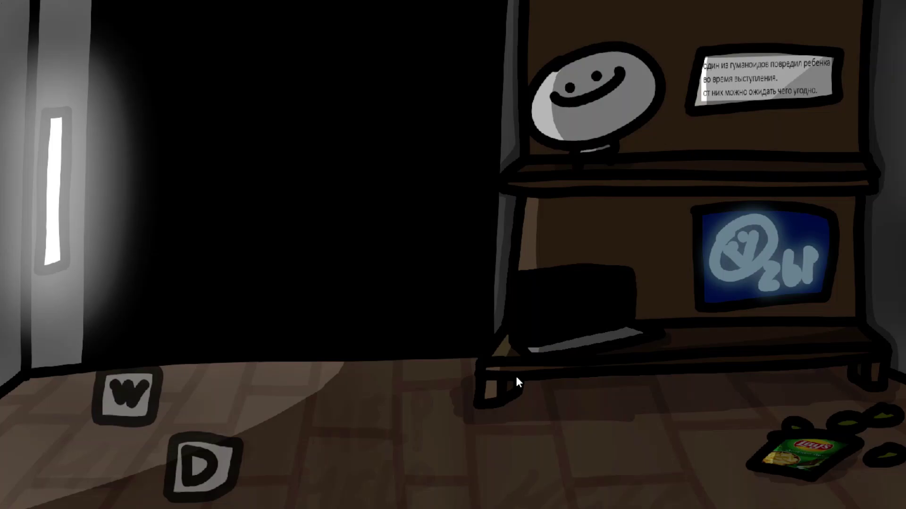
Step: Turn from the dark doorway through the rooms to the elevator's power panel
key("d")
key("d")
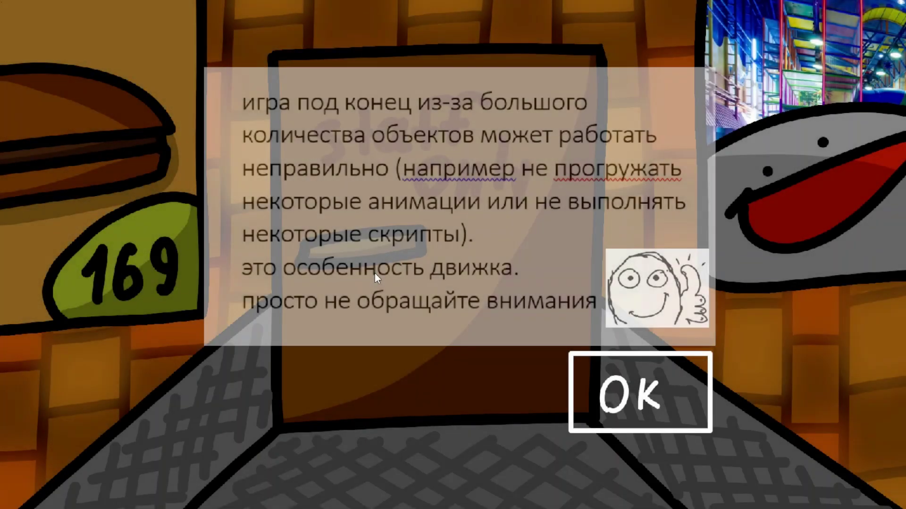
left_click(643, 413)
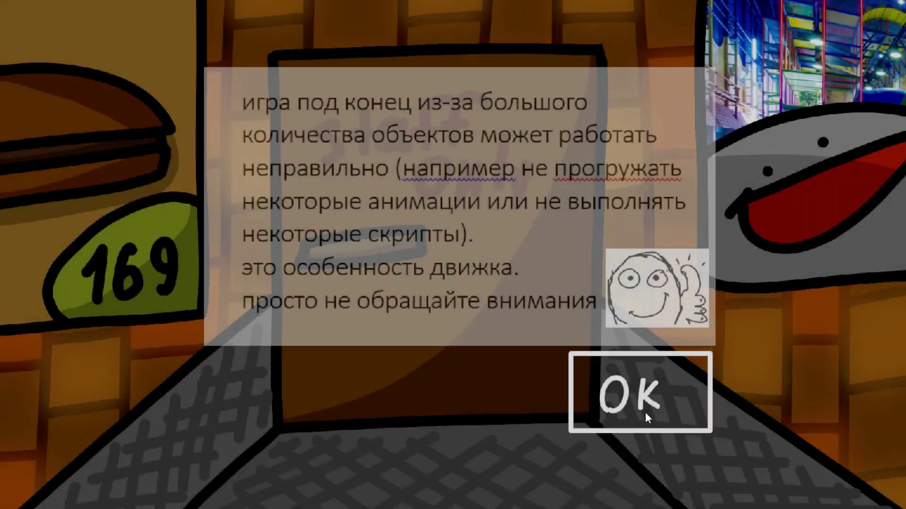
Step: Dismiss the engine notice, enter the Staff Only door, and crawl through the dark corridor
left_click(645, 413)
key("w")
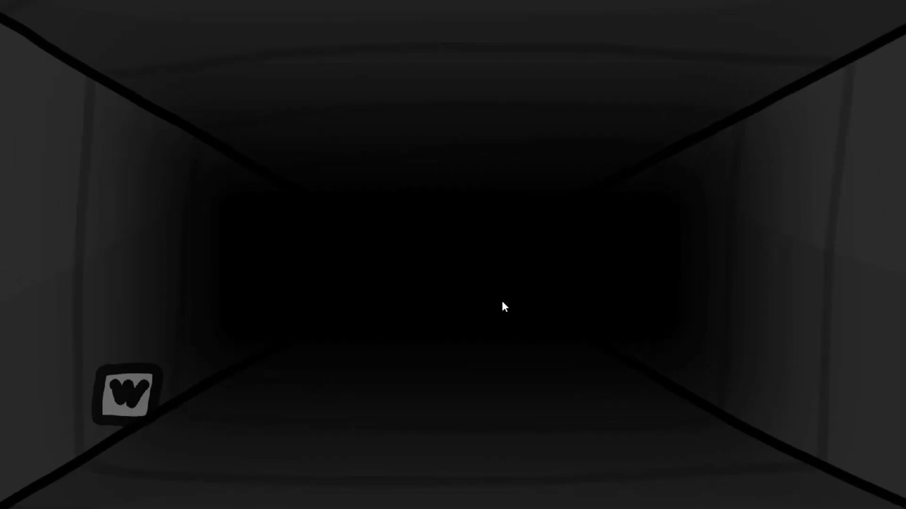
key("w")
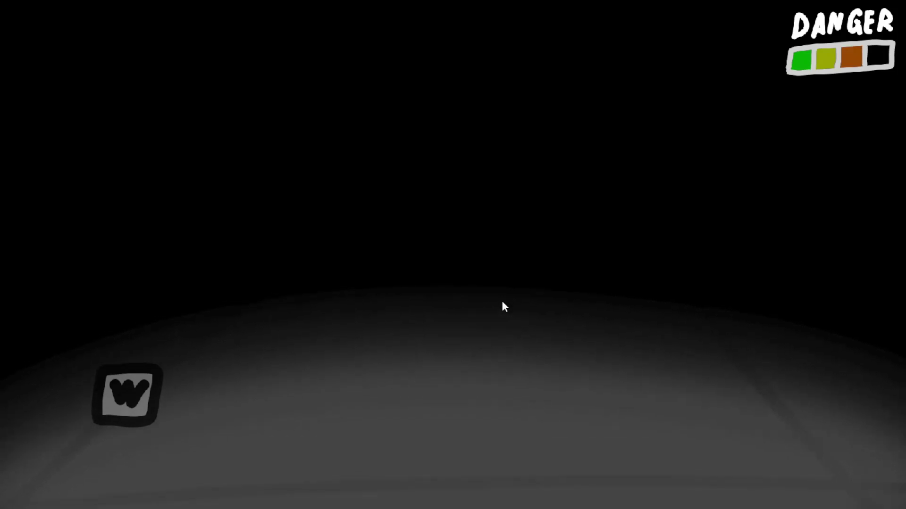
key("w")
key("w")
key("w")
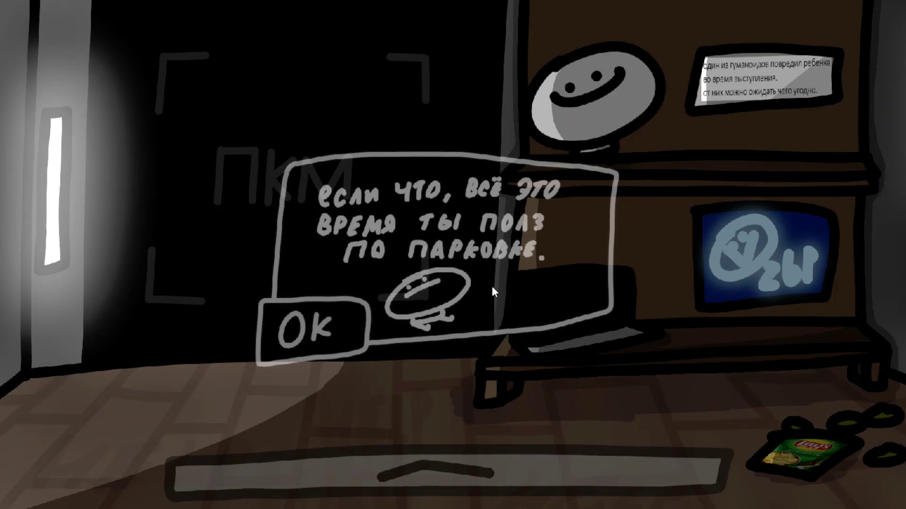
Step: Dismiss the parking-lot message and light the dark doorway to retrieve its key
left_click(353, 328)
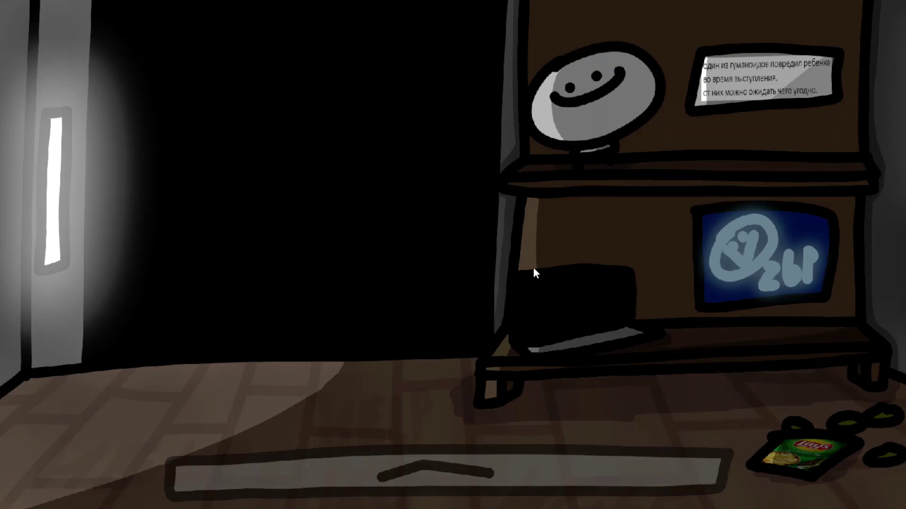
left_click(43, 222)
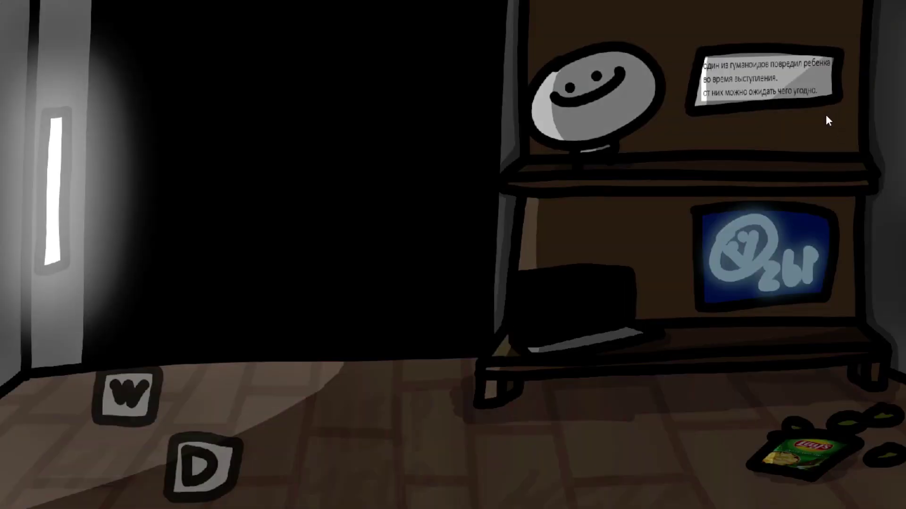
Step: Turn to the powered elevator and press its green button to open the doors
key("d")
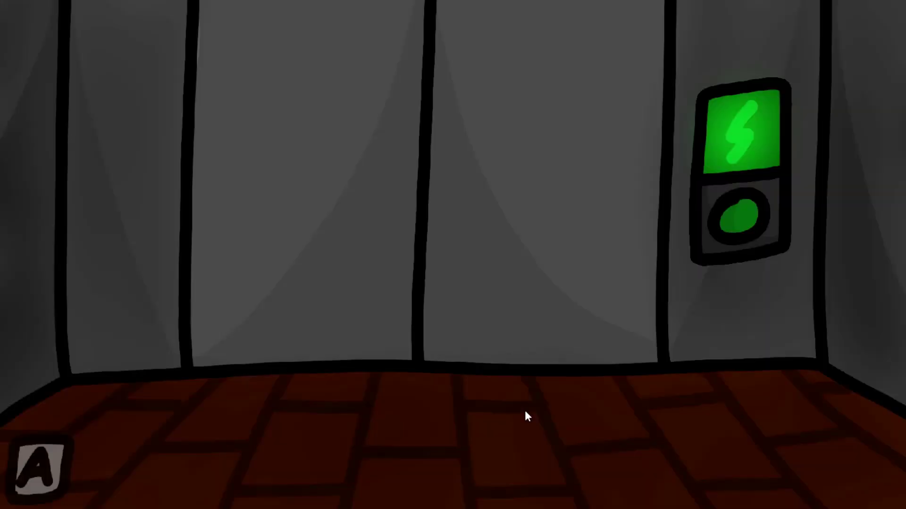
left_click(748, 212)
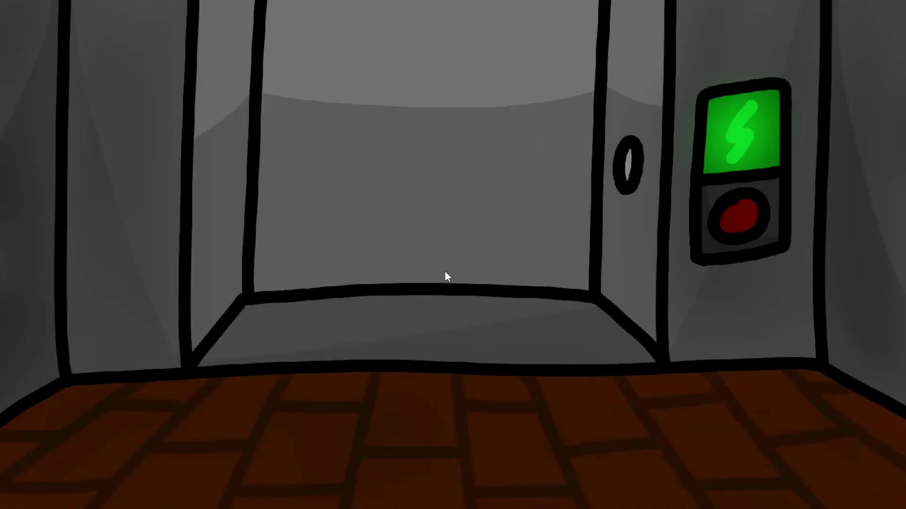